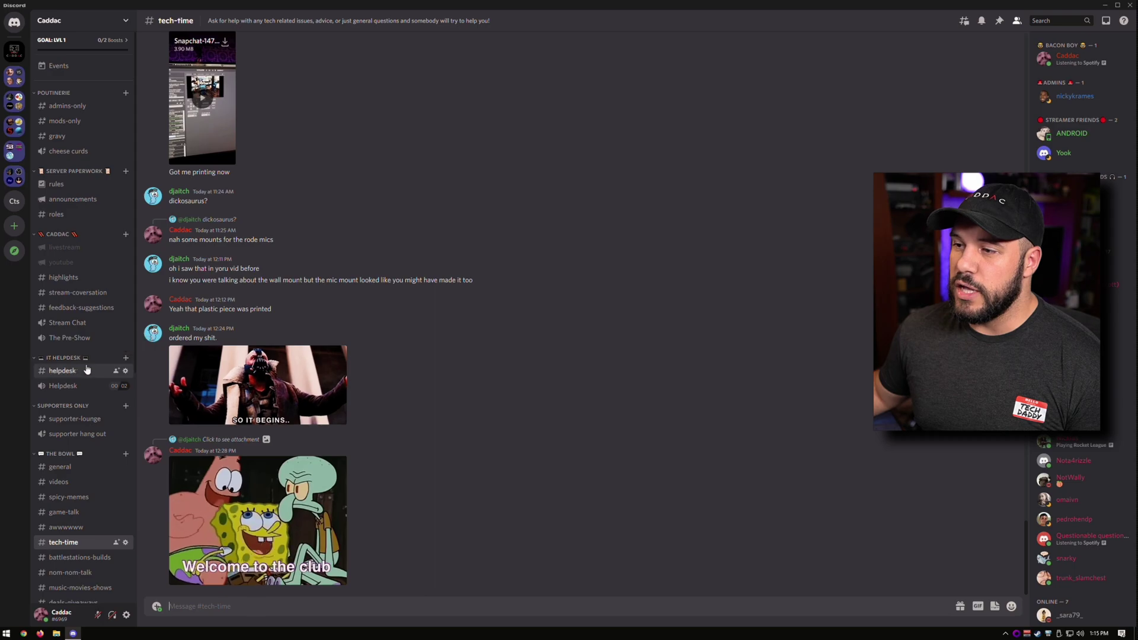
Create a forum channel named "helpdesk" in the IT Helpdesk category.
{"action": "left_click", "coordinate": [127, 358]}
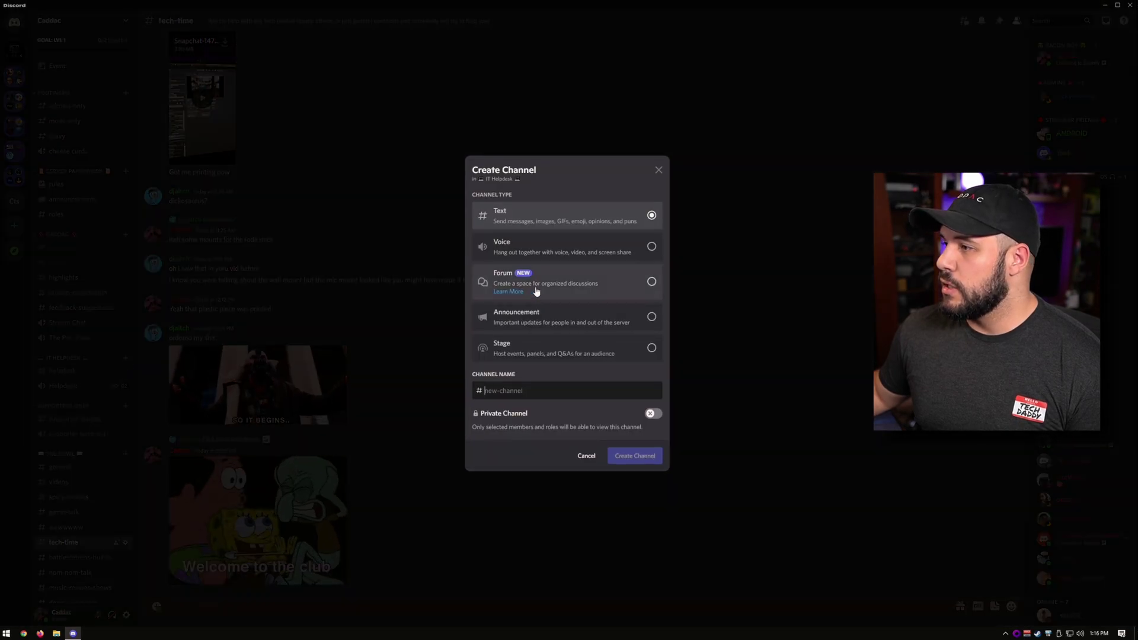
{"action": "left_click", "coordinate": [536, 290]}
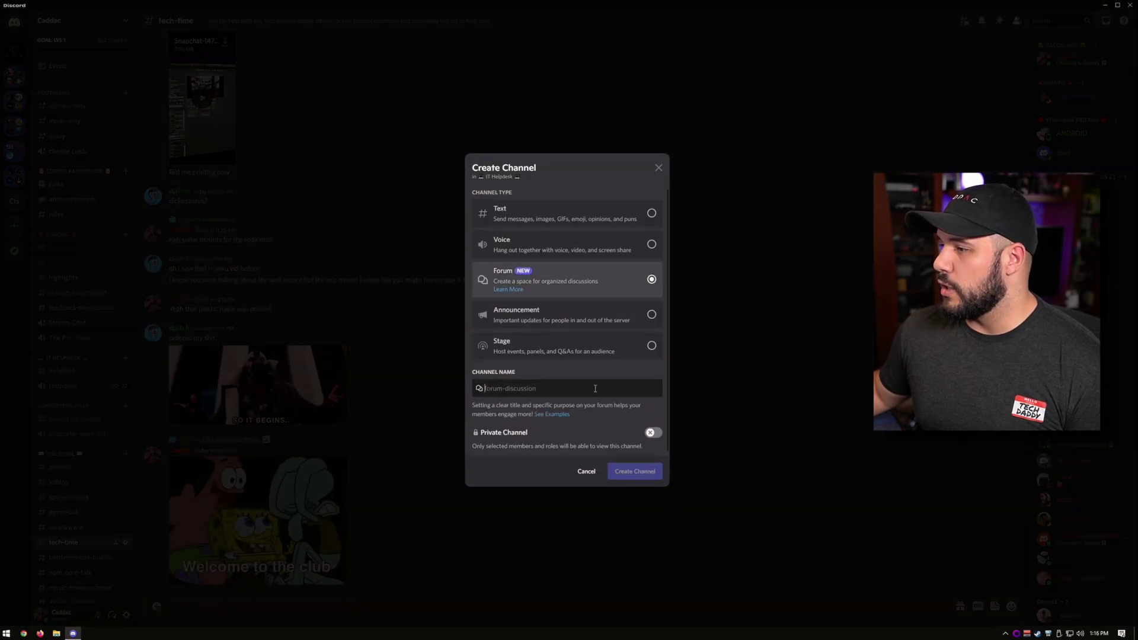
{"action": "type", "text": "helpdesk"}
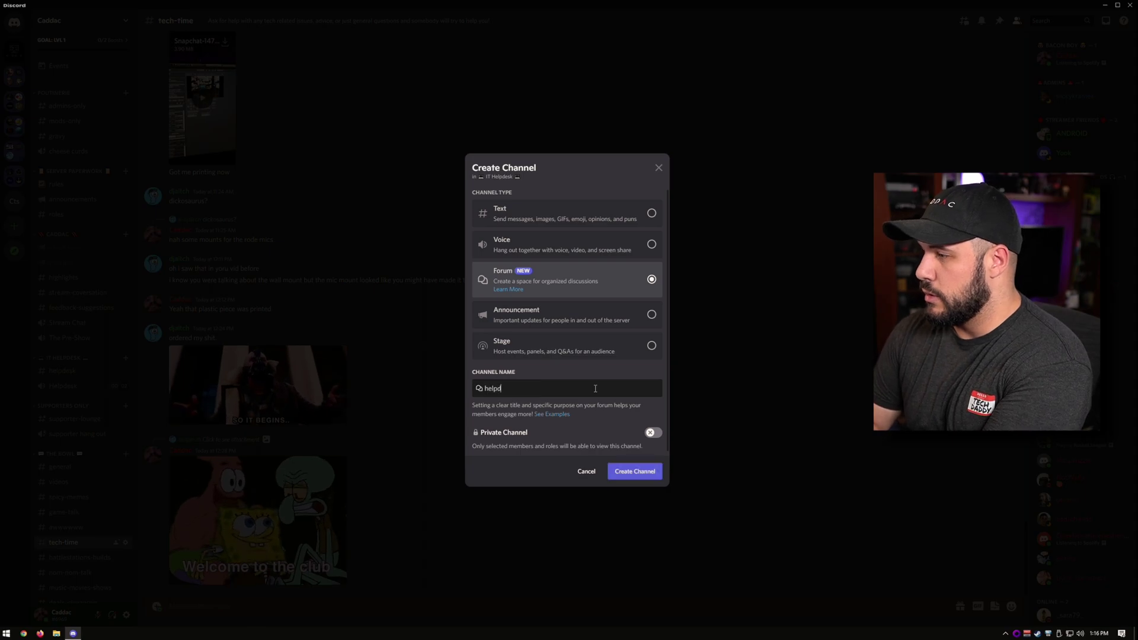
{"action": "left_click", "coordinate": [629, 471]}
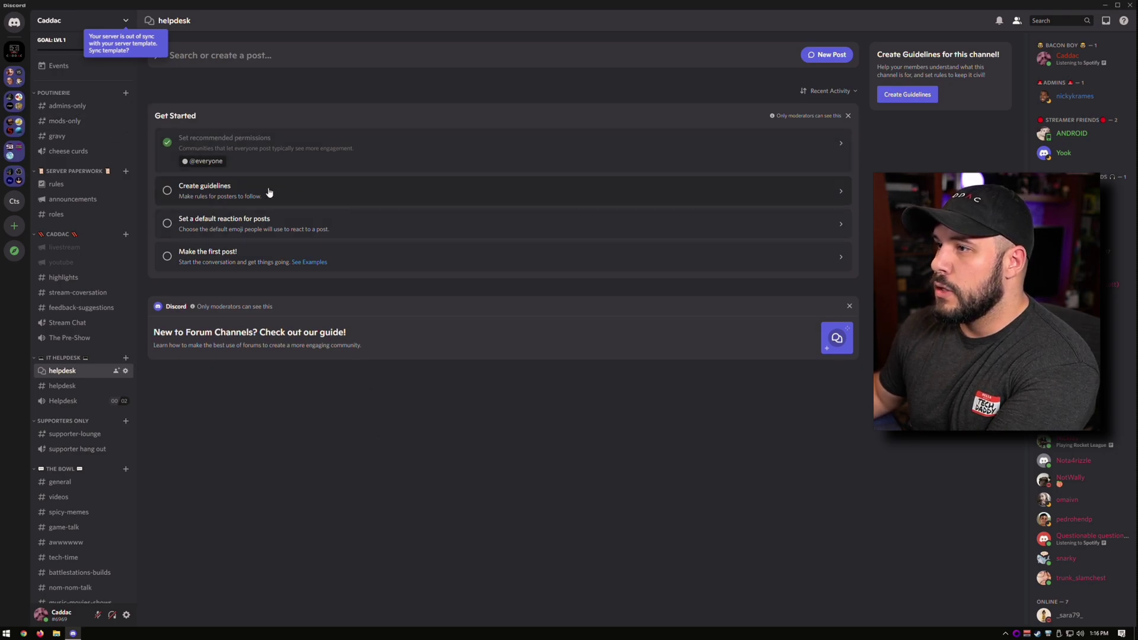
Set the helpdesk forum's guidelines to "Create a forum post for your issue and somebody will reply to assist!".
{"action": "left_click", "coordinate": [174, 189]}
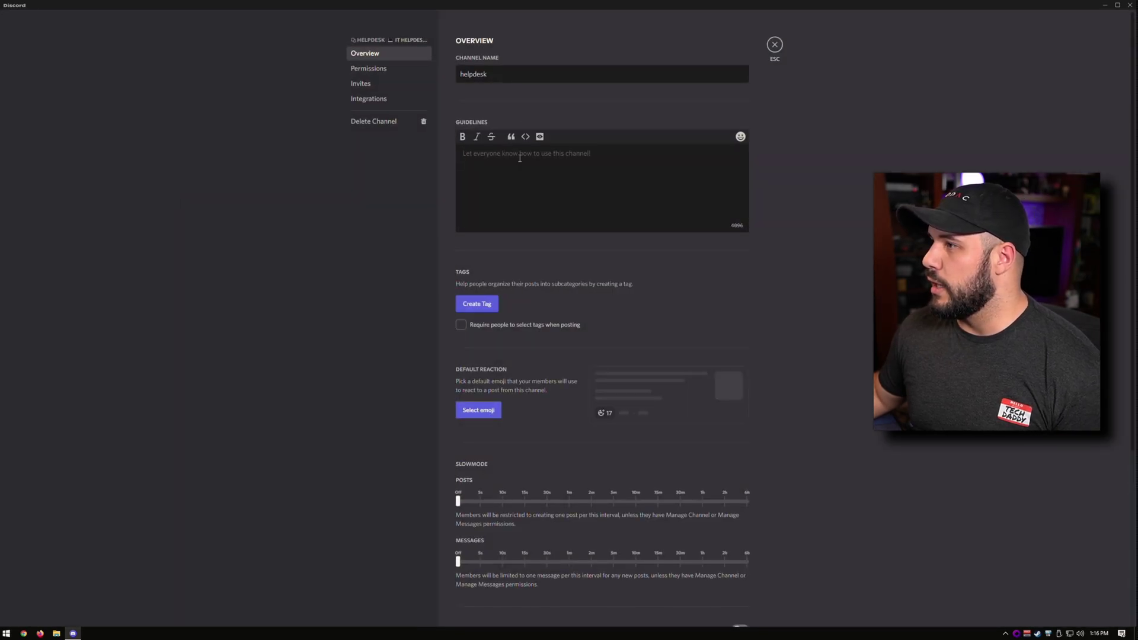
{"action": "type", "text": "Cre"}
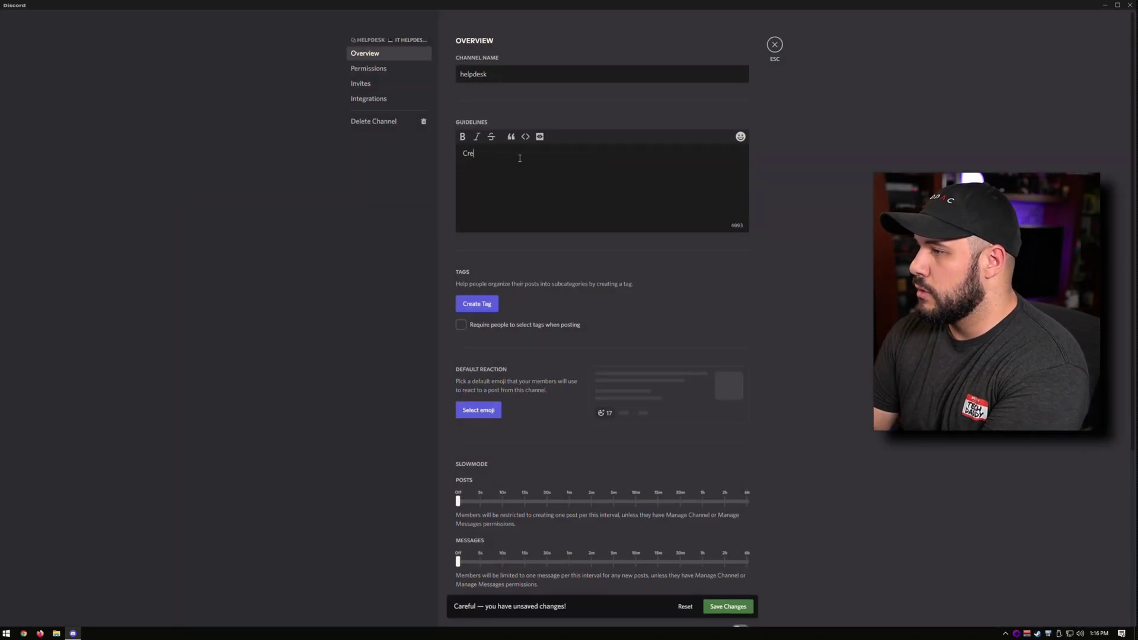
{"action": "type", "text": "ate a forum p"}
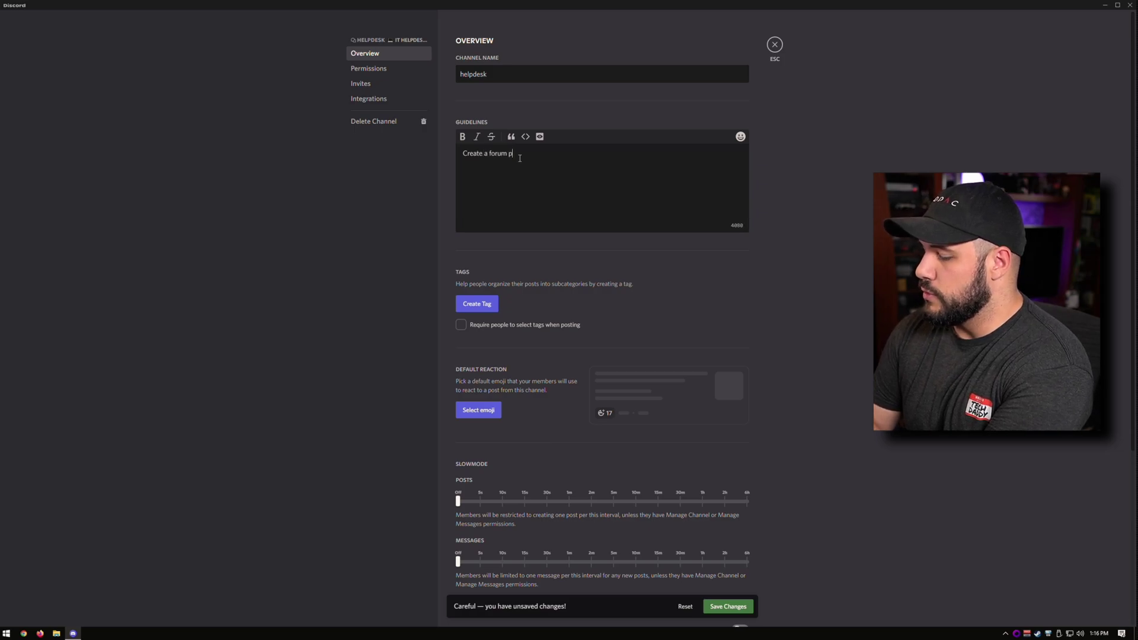
{"action": "type", "text": "ost fo"}
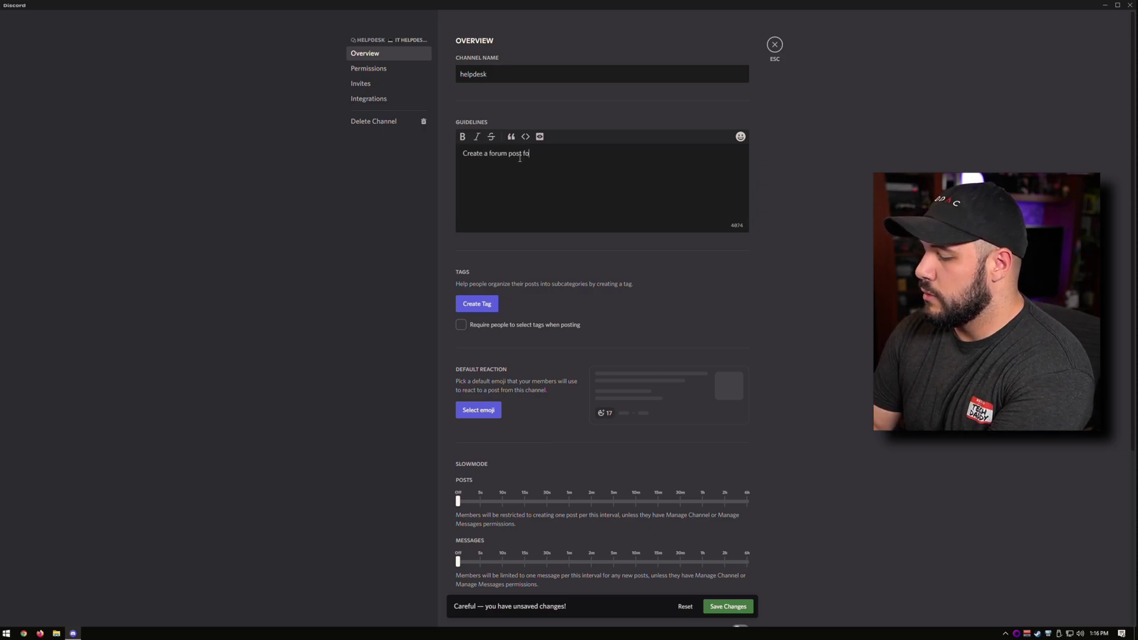
{"action": "type", "text": "r your issue"}
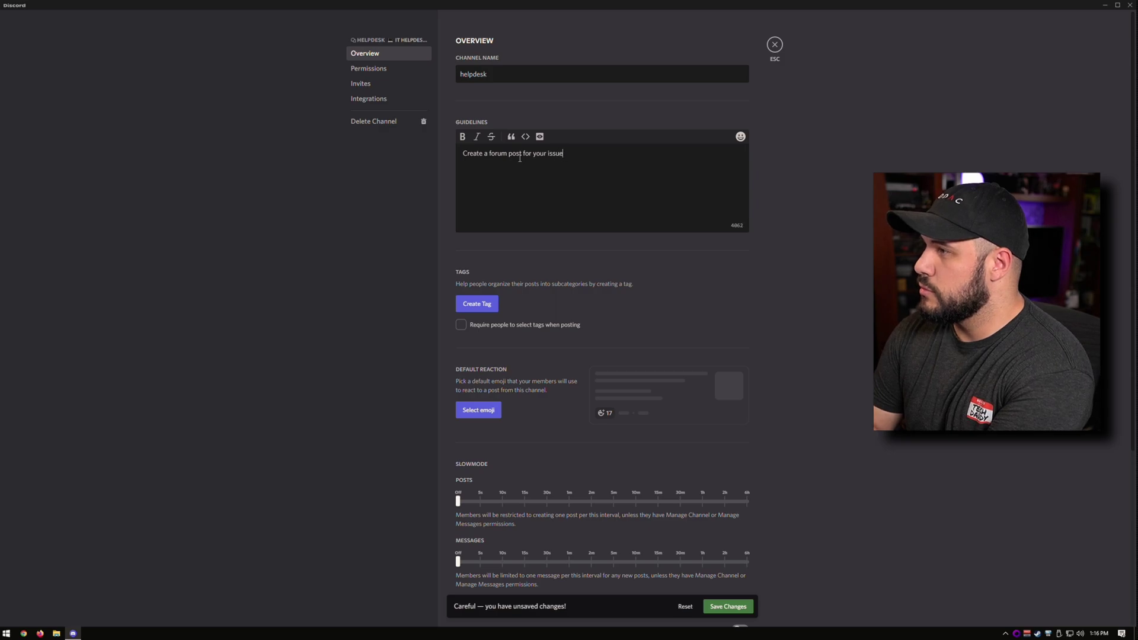
{"action": "type", "text": " and somebody wi"}
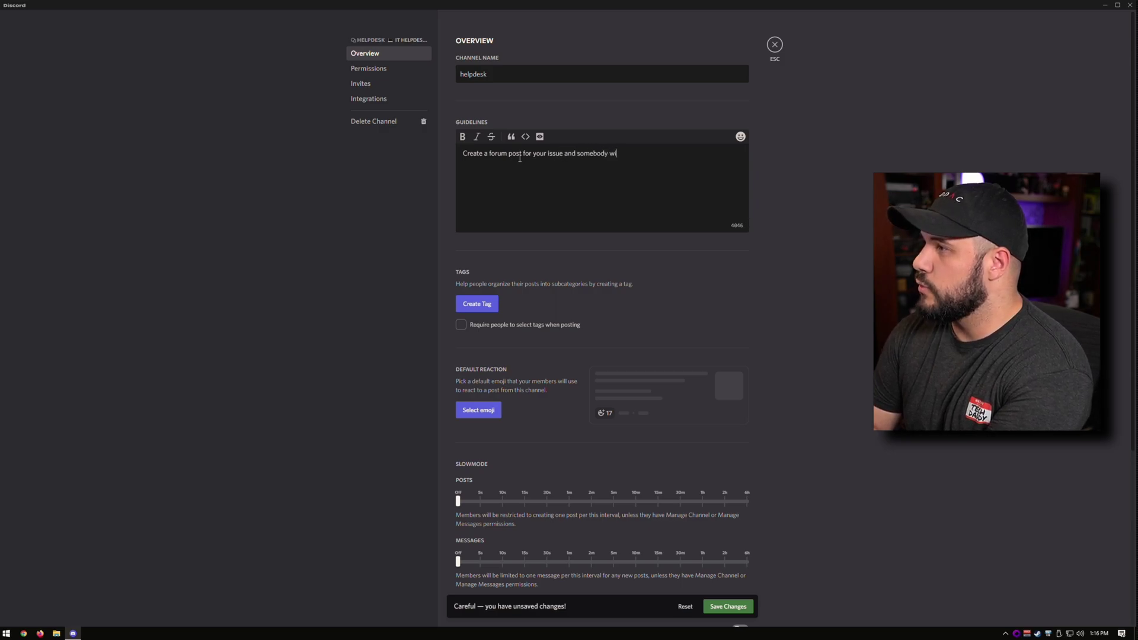
{"action": "type", "text": "ll reply to assist!"}
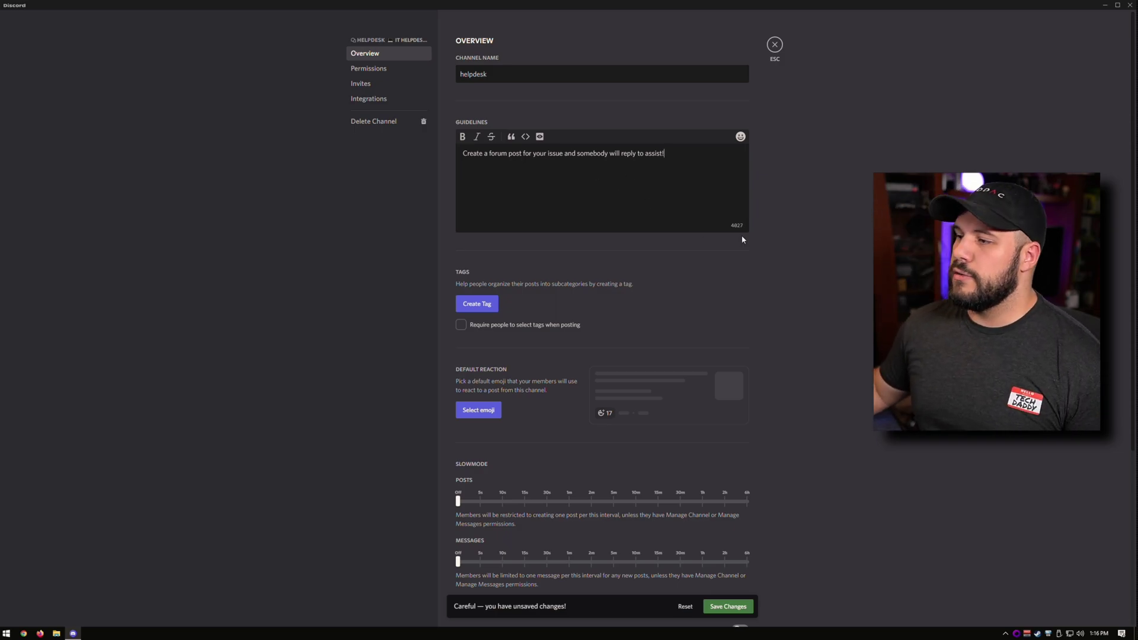
{"action": "scroll", "coordinate": [526, 353], "scroll_direction": "down", "scroll_amount": 1}
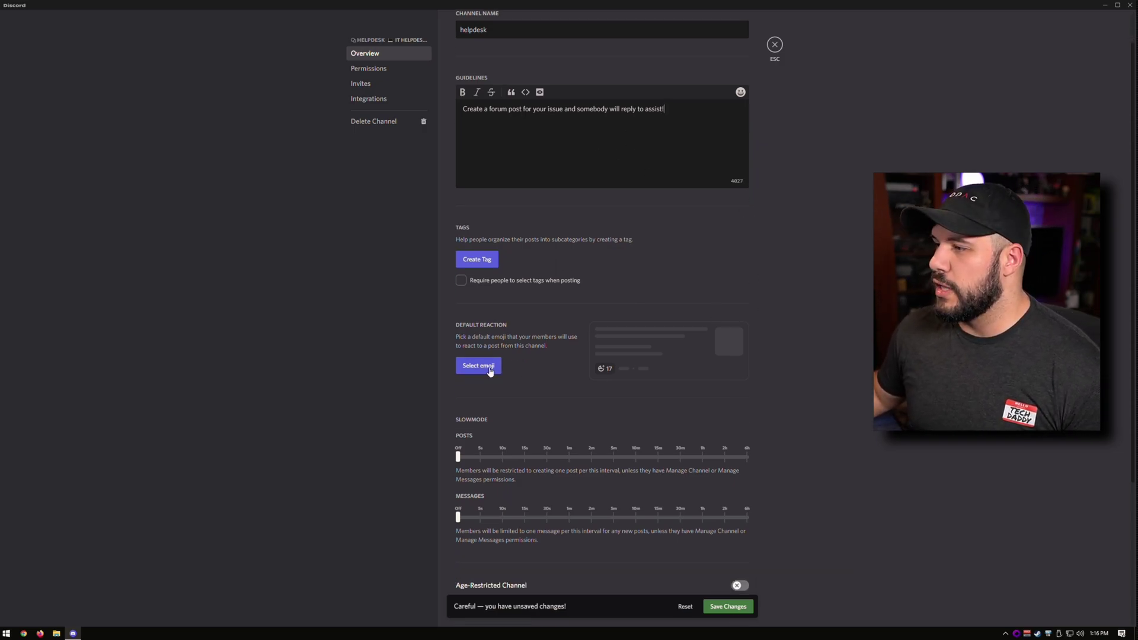
{"action": "scroll", "coordinate": [503, 408], "scroll_direction": "down", "scroll_amount": 1}
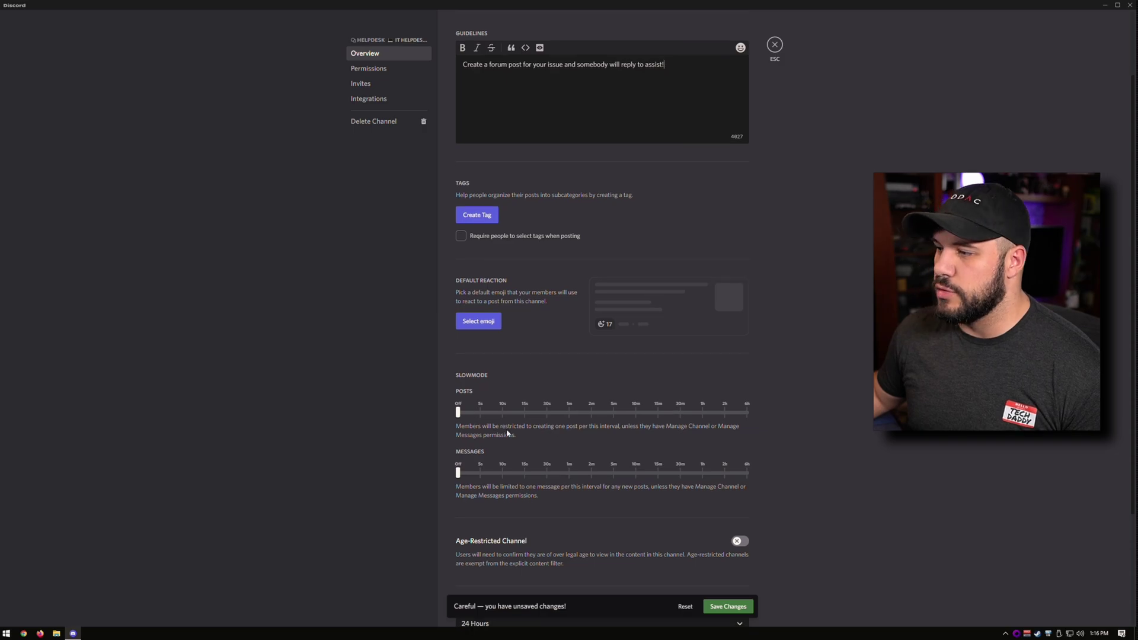
{"action": "scroll", "coordinate": [507, 433], "scroll_direction": "down", "scroll_amount": 3}
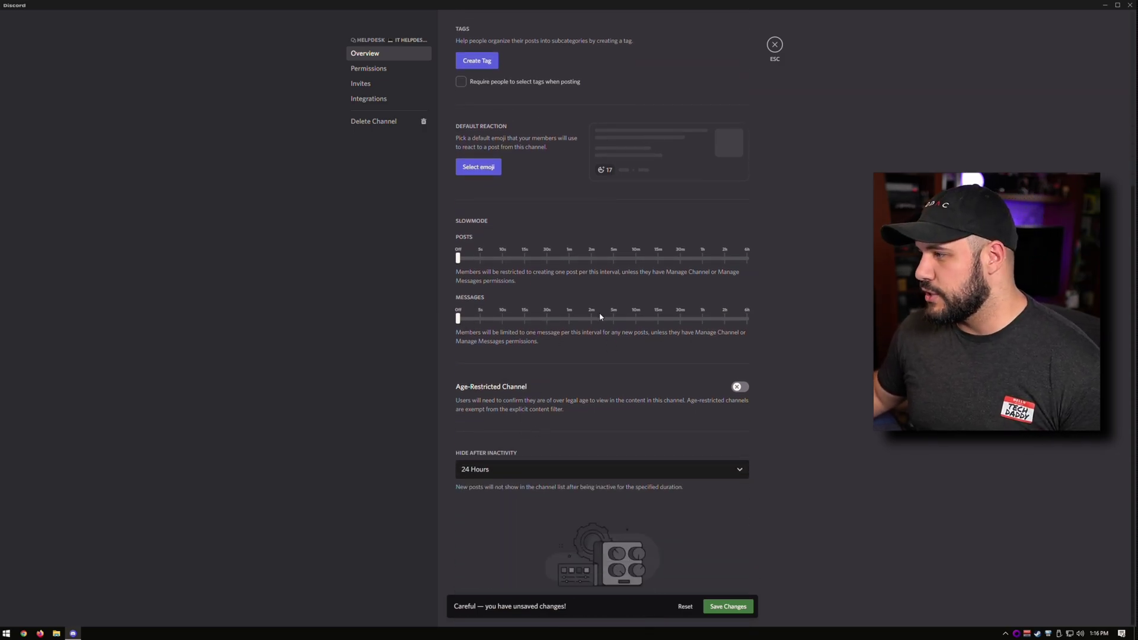
{"action": "scroll", "coordinate": [776, 409], "scroll_direction": "up", "scroll_amount": 5}
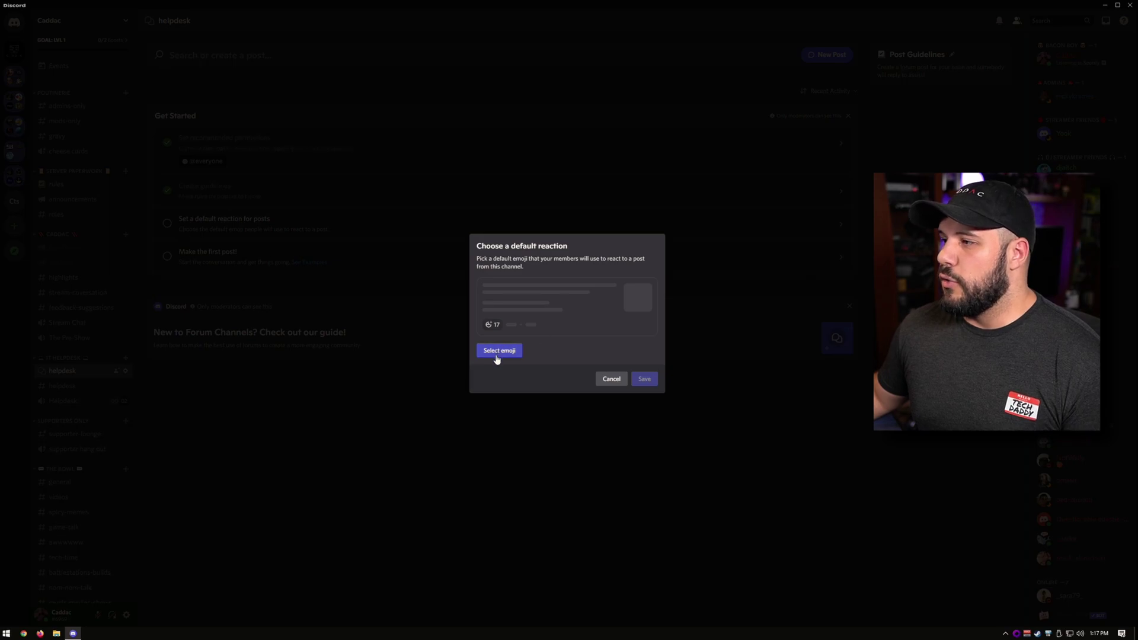
Choose one of the server's custom emojis as the default reaction for posts in the helpdesk forum.
{"action": "left_click", "coordinate": [497, 355]}
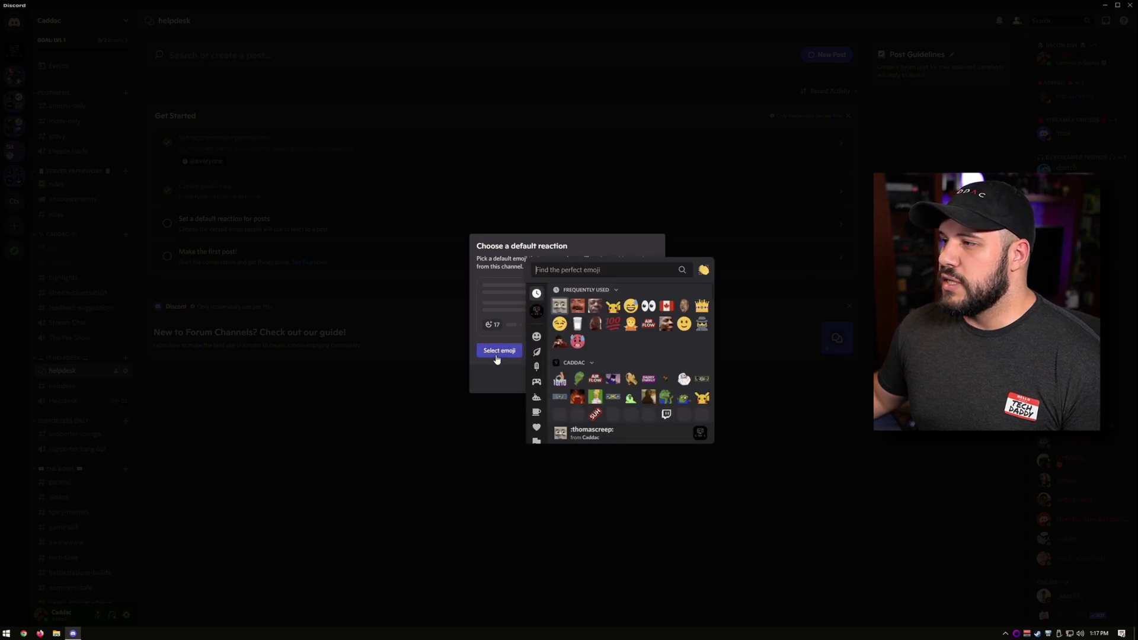
{"action": "scroll", "coordinate": [648, 396], "scroll_direction": "down", "scroll_amount": 2}
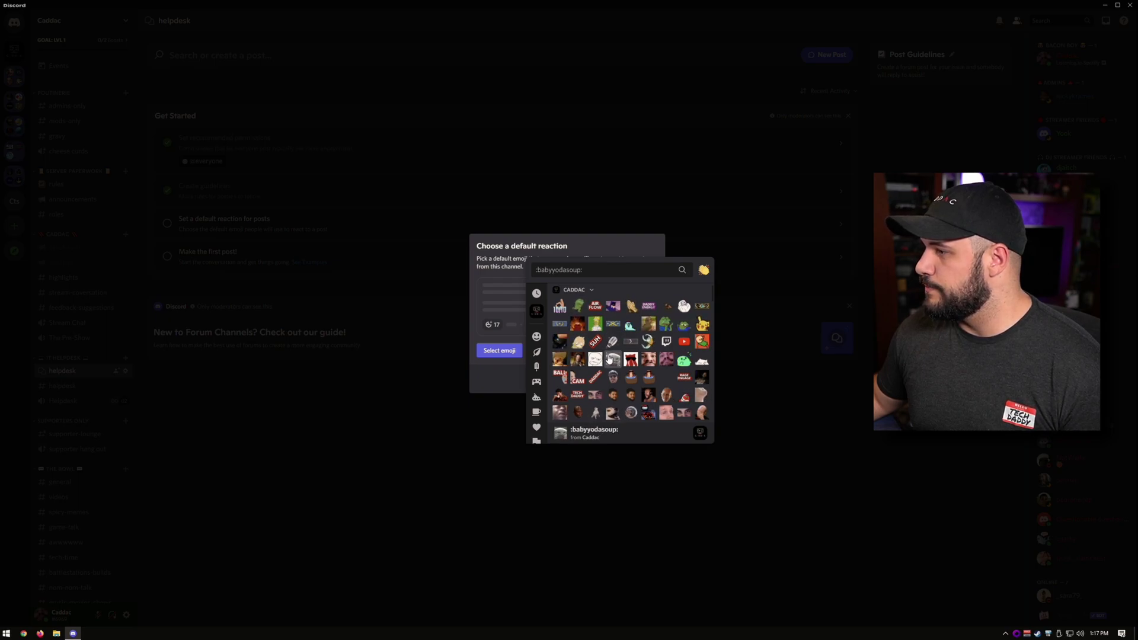
{"action": "scroll", "coordinate": [648, 367], "scroll_direction": "down", "scroll_amount": 2}
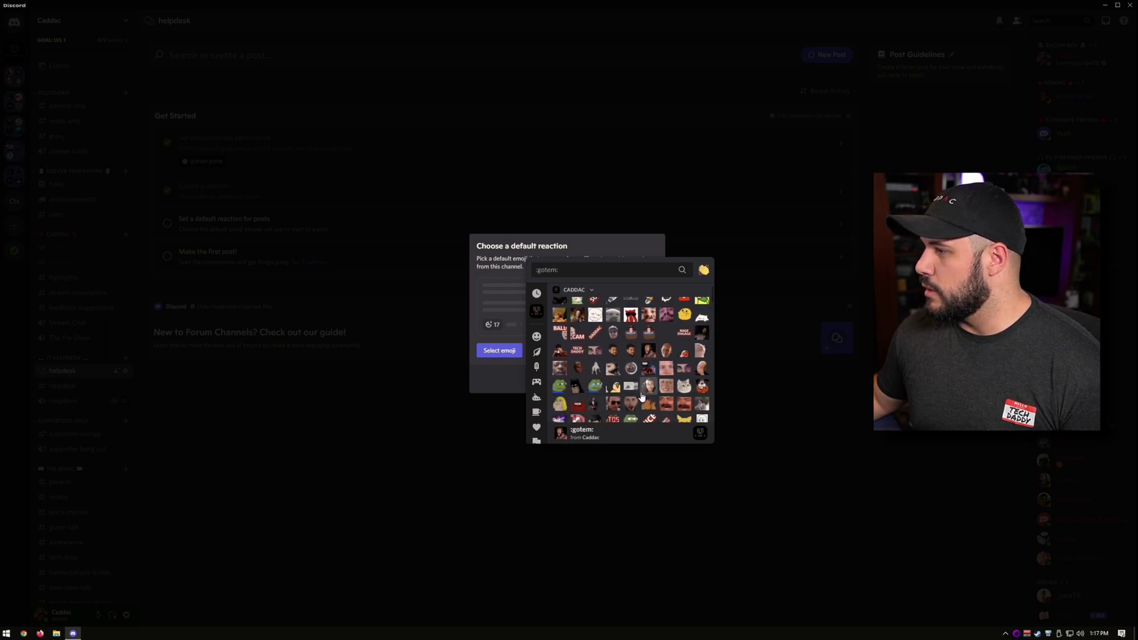
{"action": "scroll", "coordinate": [655, 361], "scroll_direction": "down", "scroll_amount": 2}
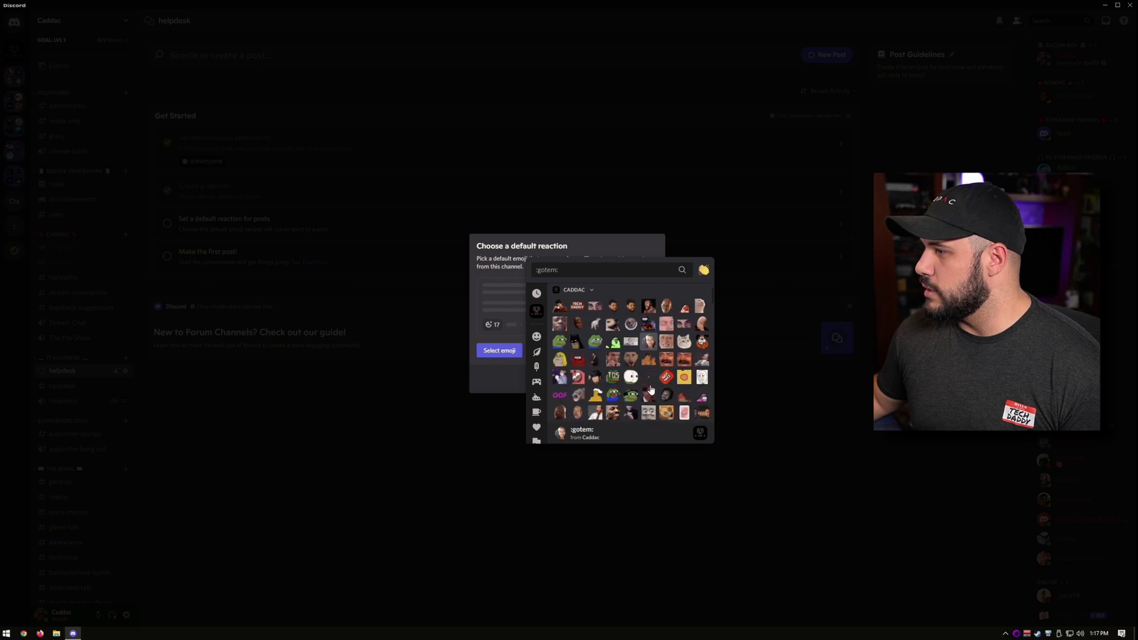
{"action": "scroll", "coordinate": [648, 348], "scroll_direction": "down", "scroll_amount": 2}
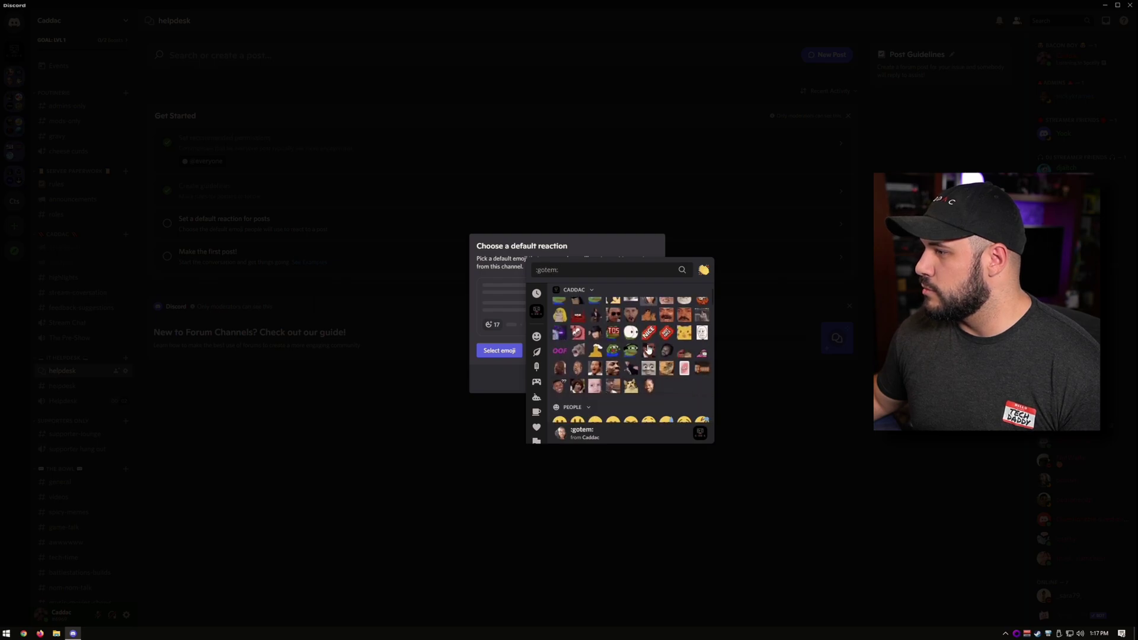
{"action": "left_click", "coordinate": [619, 370]}
{"action": "left_click", "coordinate": [509, 353]}
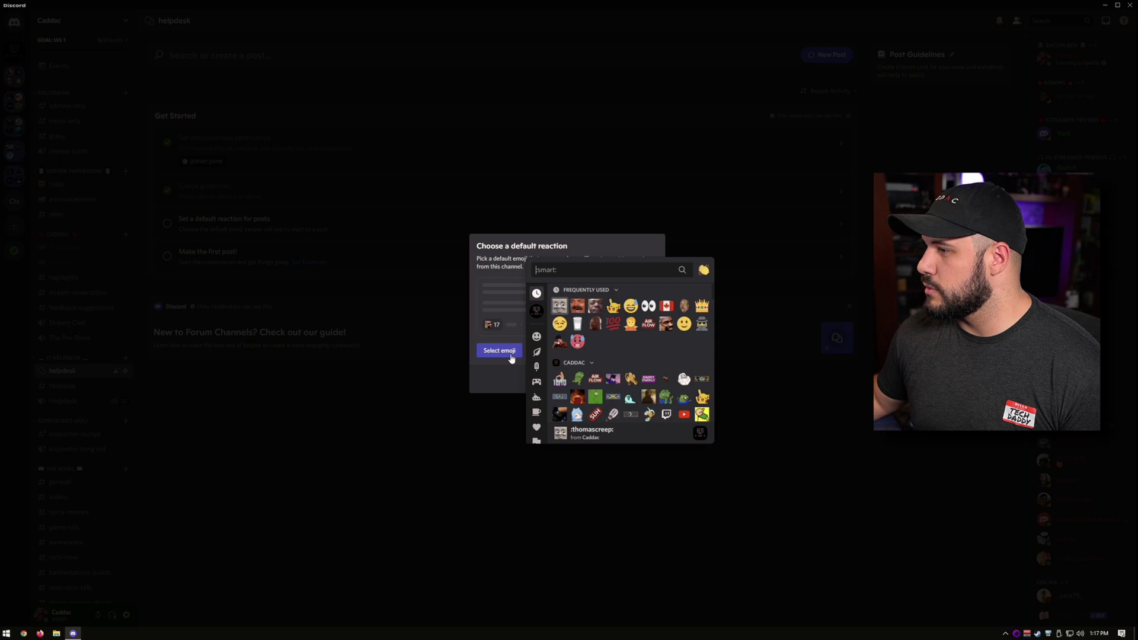
{"action": "left_click", "coordinate": [618, 254]}
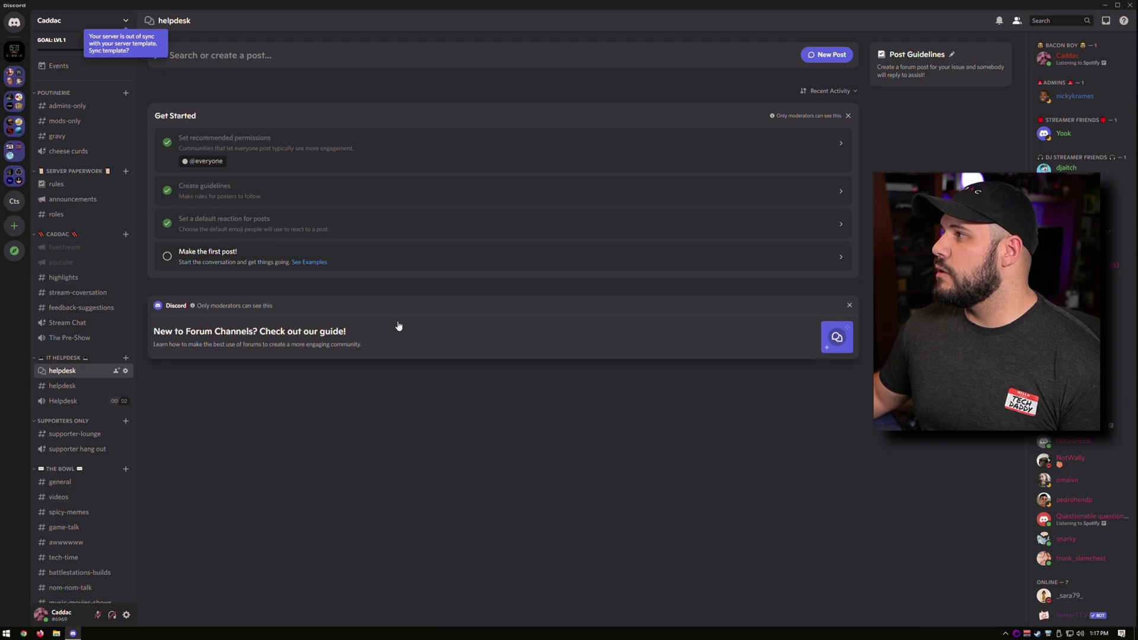
Publish a first post titled "Sticky - How to Use Forums to Get Help!" explaining that forums separate help 'tickets' and existing topics should be checked.
{"action": "left_click", "coordinate": [225, 265]}
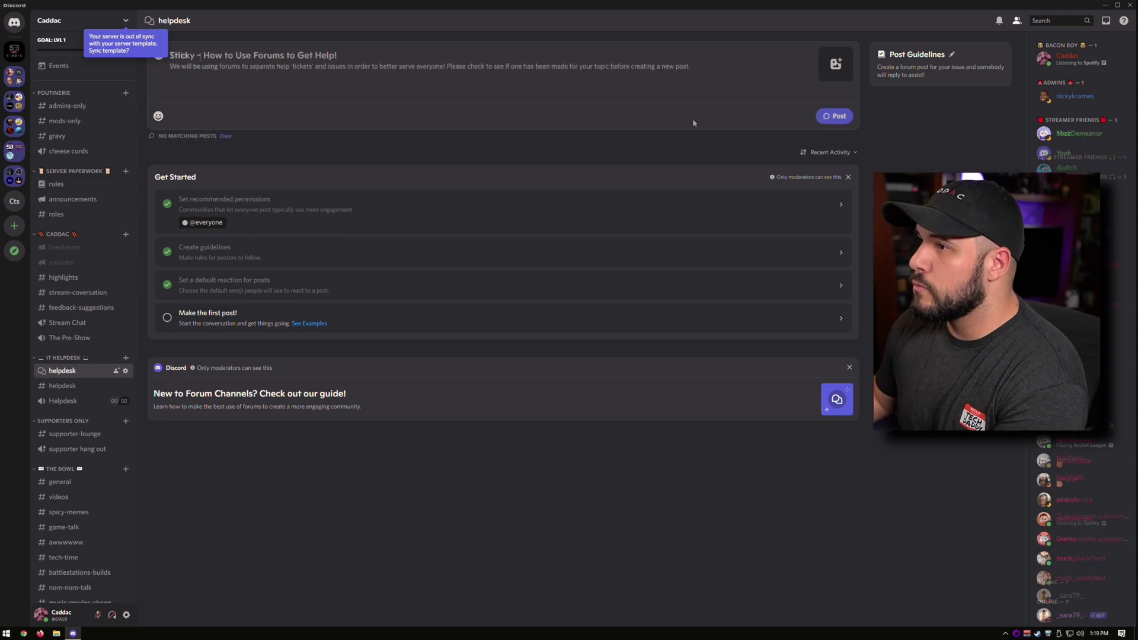
{"action": "left_click", "coordinate": [834, 116]}
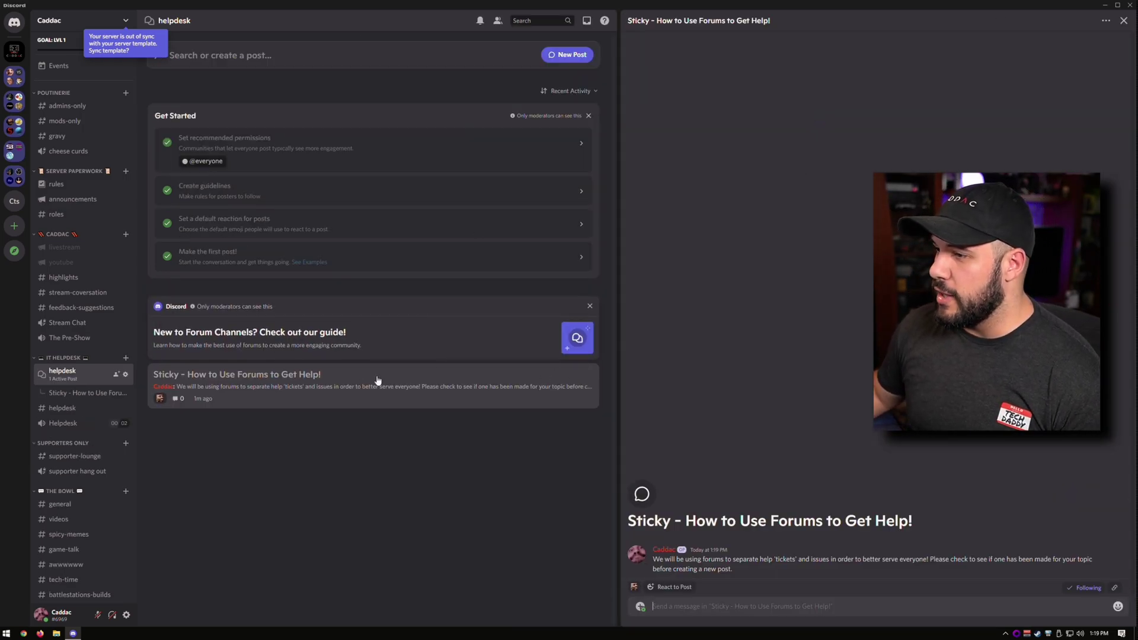
View the pinned messages of the sticky post and return to the helpdesk forum's post list.
{"action": "left_click", "coordinate": [1102, 22]}
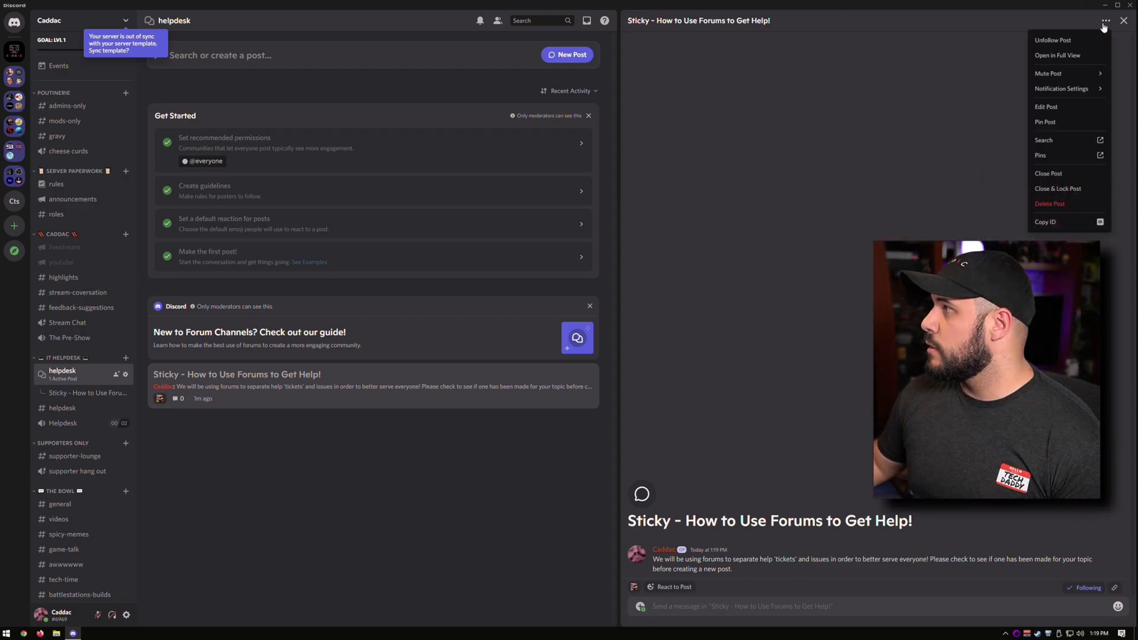
{"action": "left_click", "coordinate": [1064, 155]}
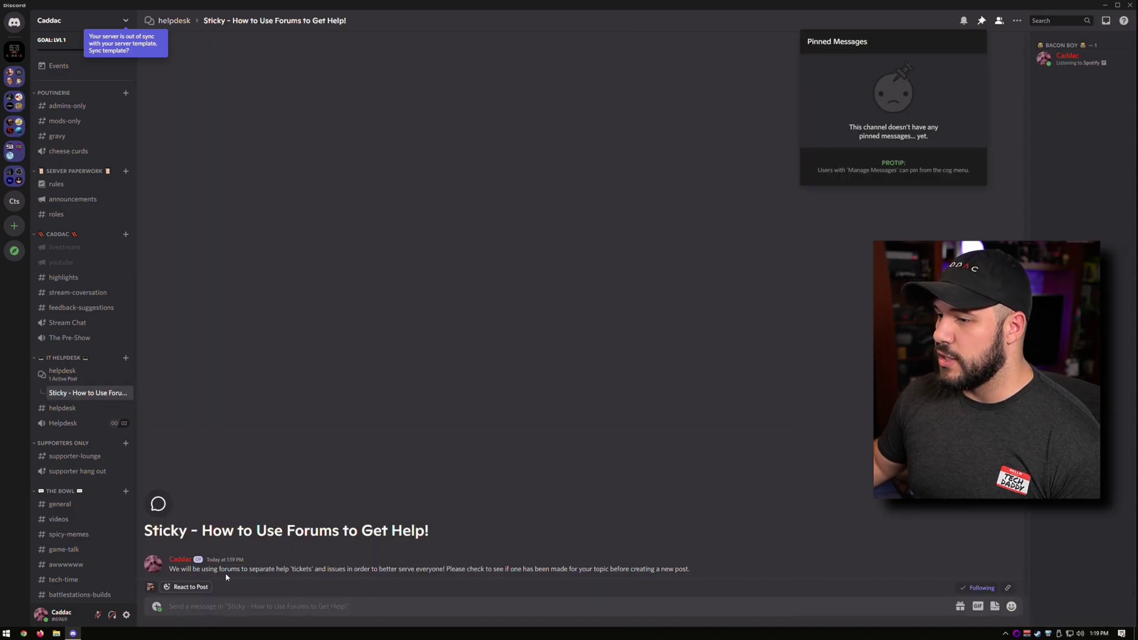
{"action": "left_click", "coordinate": [77, 380]}
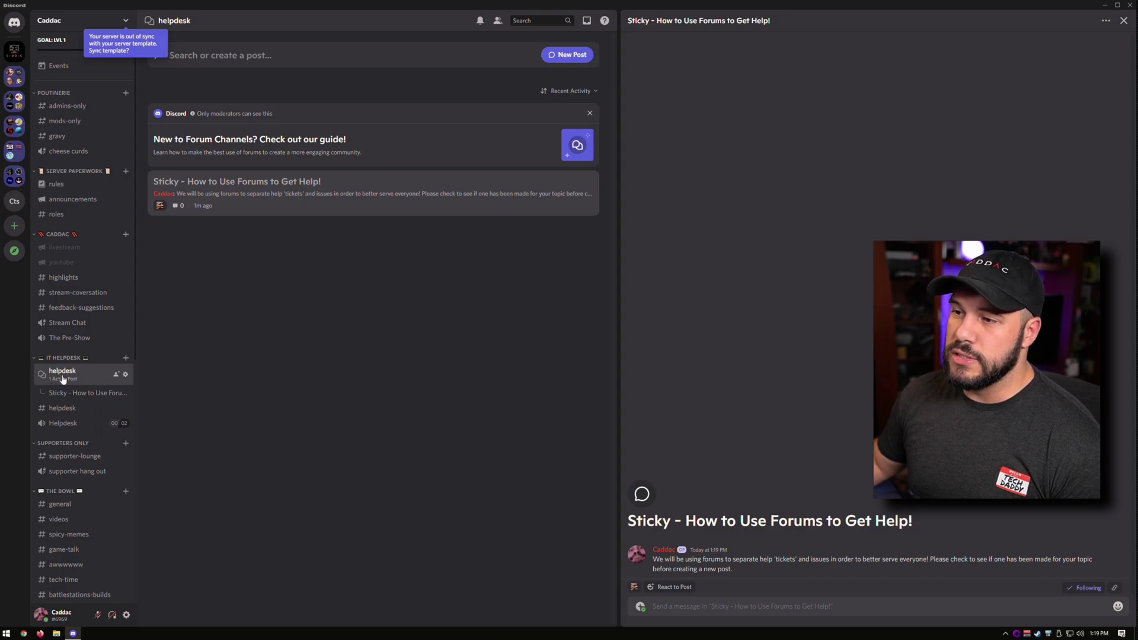
{"action": "left_click", "coordinate": [82, 393]}
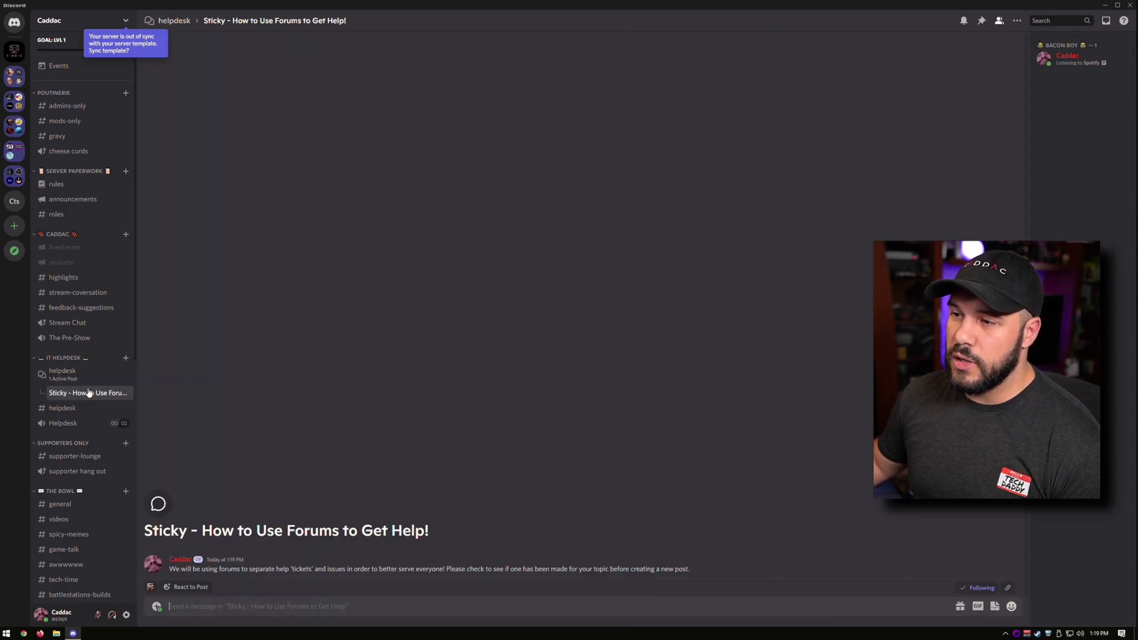
{"action": "left_click", "coordinate": [66, 375]}
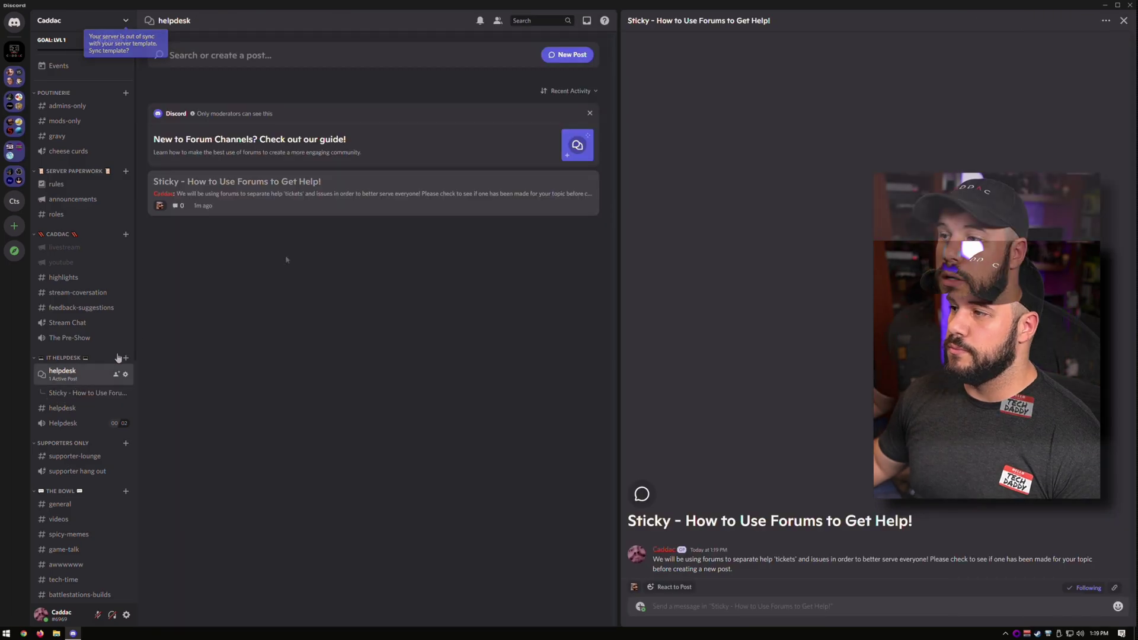
Pin the "Sticky - How to Use Forums to Get Help!" post in the forum and dismiss the forum channels guide banner.
{"action": "right_click", "coordinate": [272, 191]}
{"action": "left_click", "coordinate": [314, 303]}
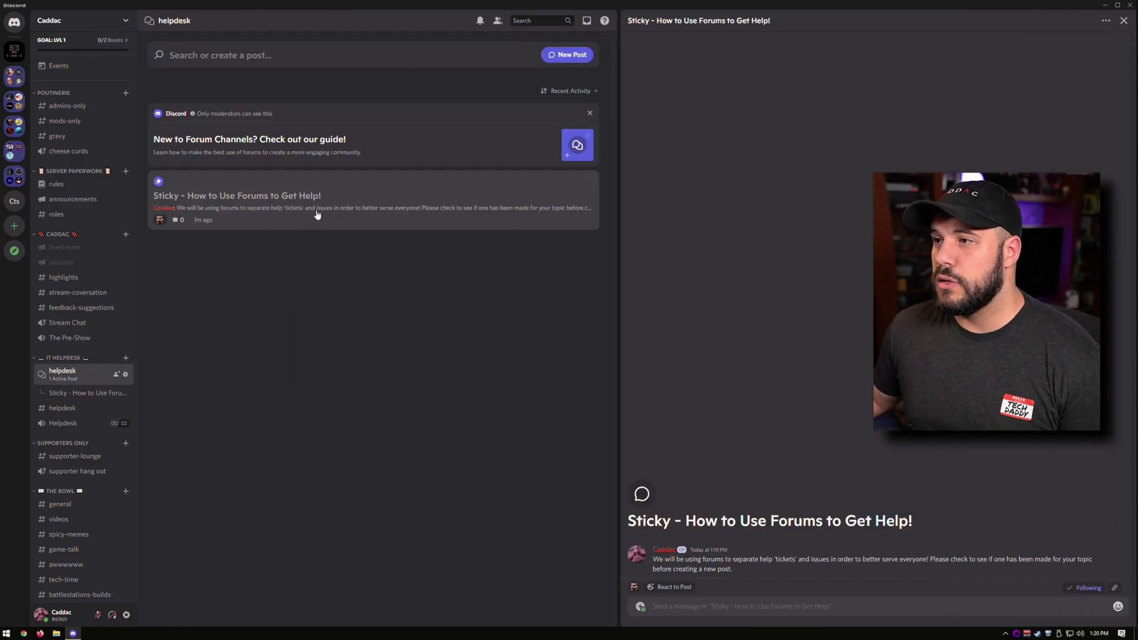
{"action": "left_click", "coordinate": [590, 112]}
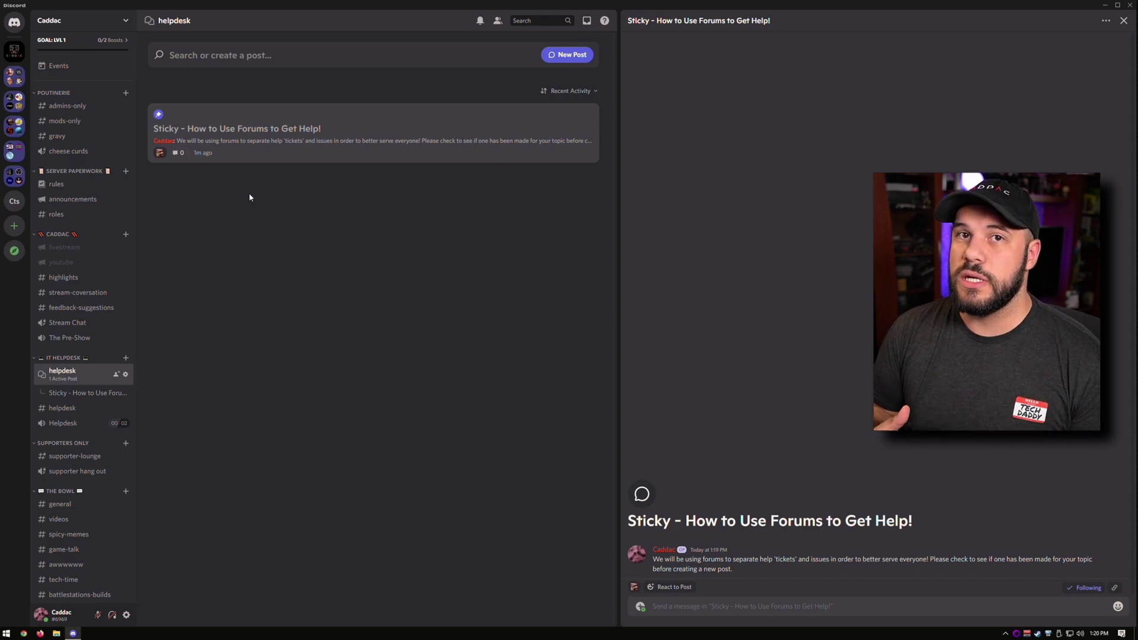
{"action": "key", "text": "Escape"}
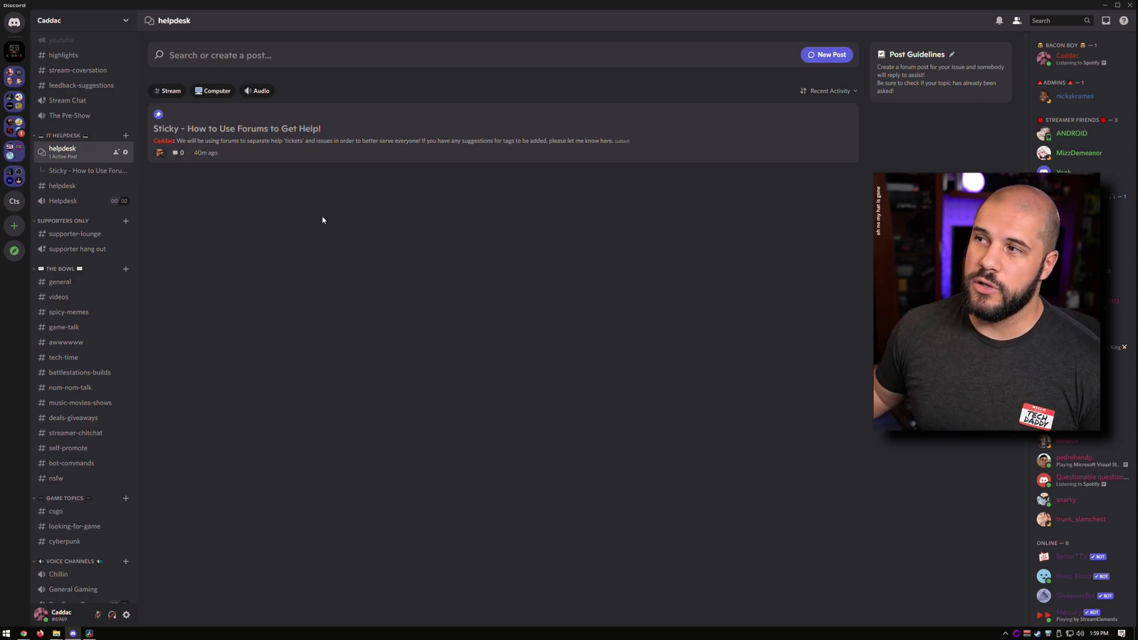
Publish a post titled "I can't hear discord" with the Audio tag and message "jknasjkdnalnsflasf", and filter the forum by Audio.
{"action": "left_click", "coordinate": [300, 63]}
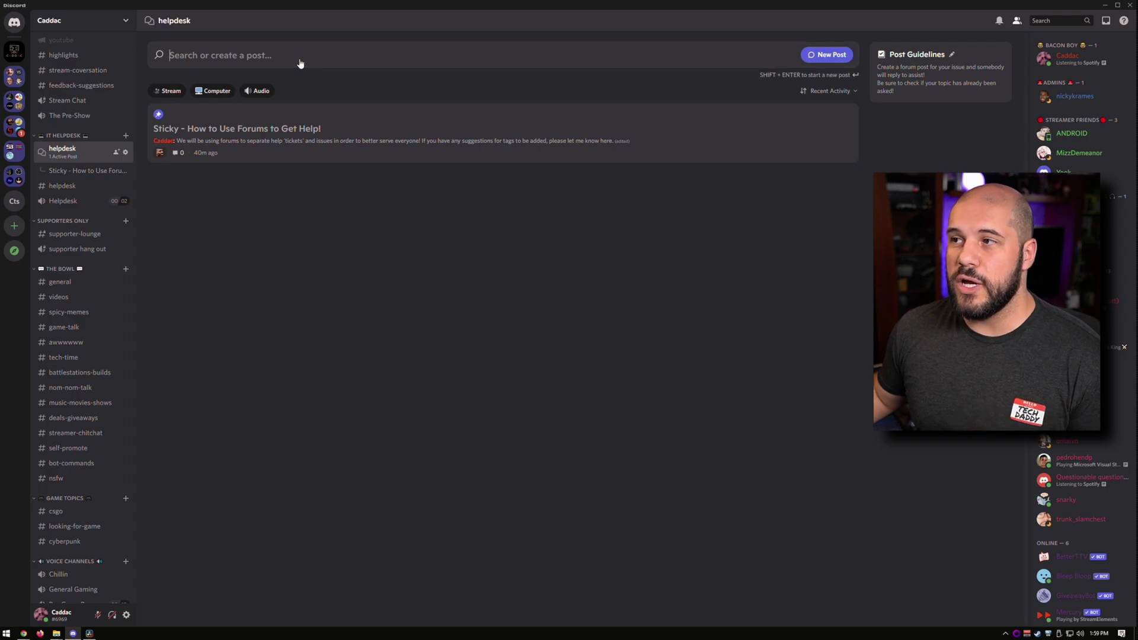
{"action": "left_click", "coordinate": [816, 57]}
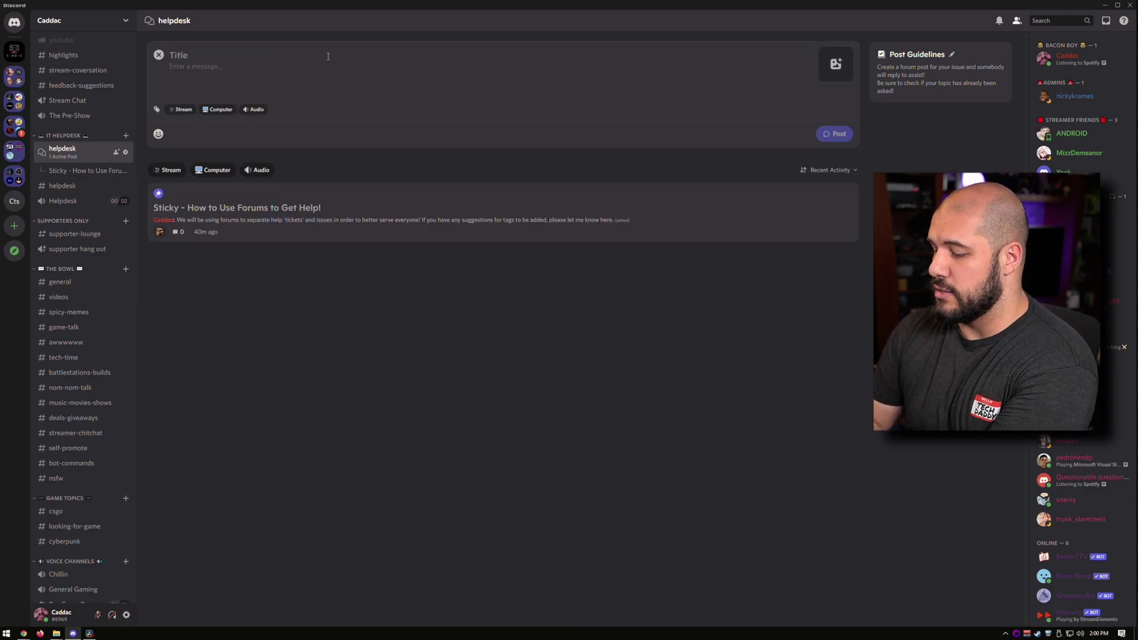
{"action": "type", "text": "I can't h"}
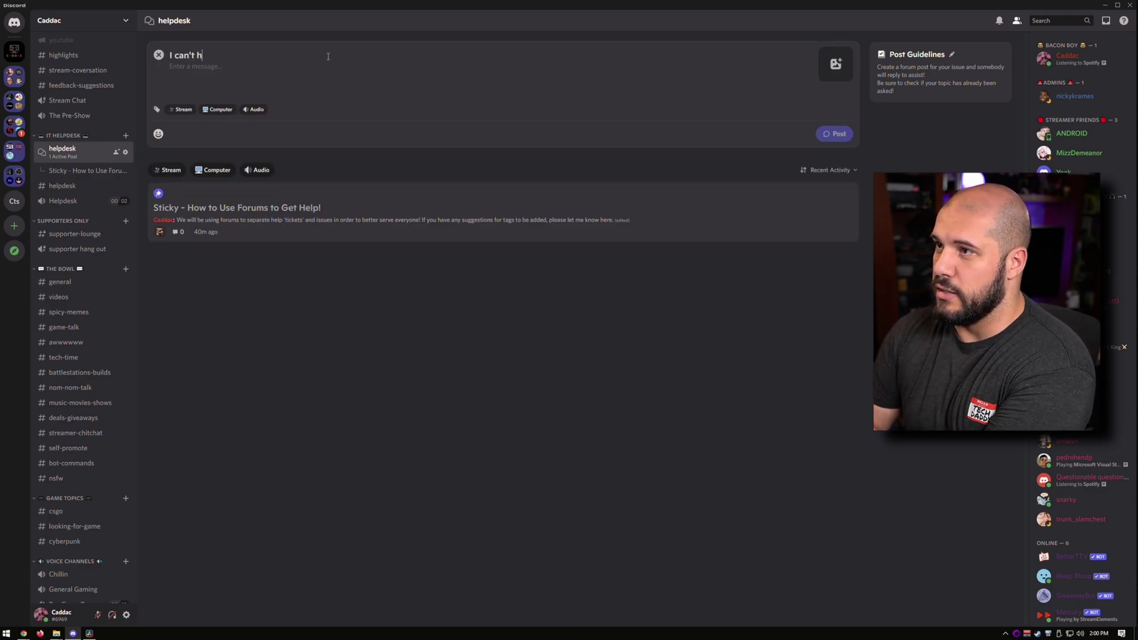
{"action": "type", "text": "ear discord"}
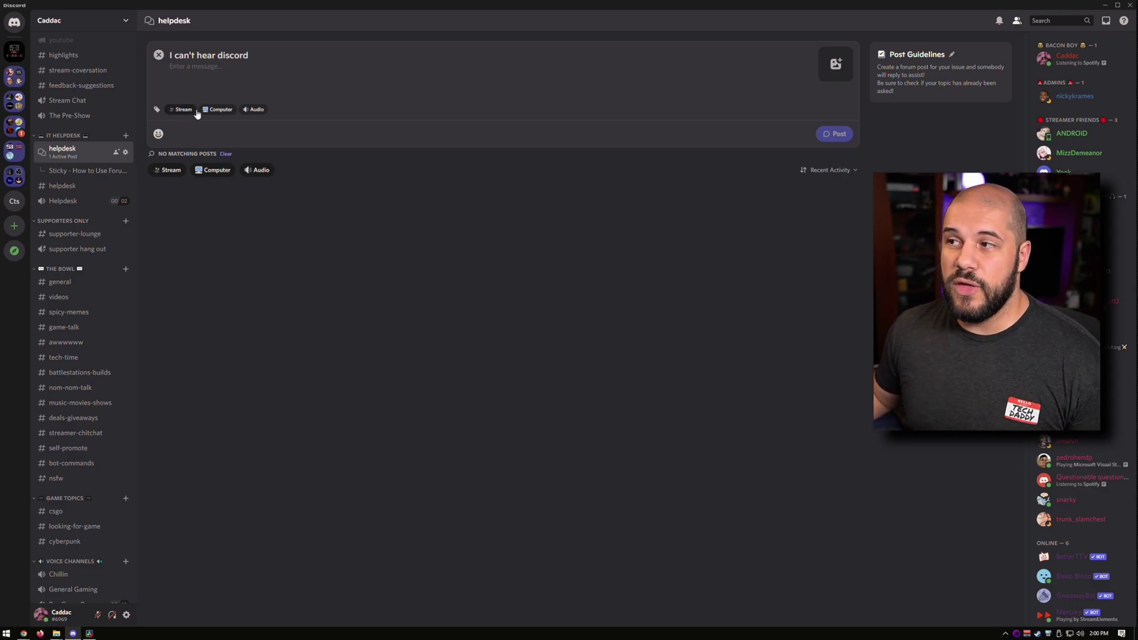
{"action": "left_click", "coordinate": [254, 111]}
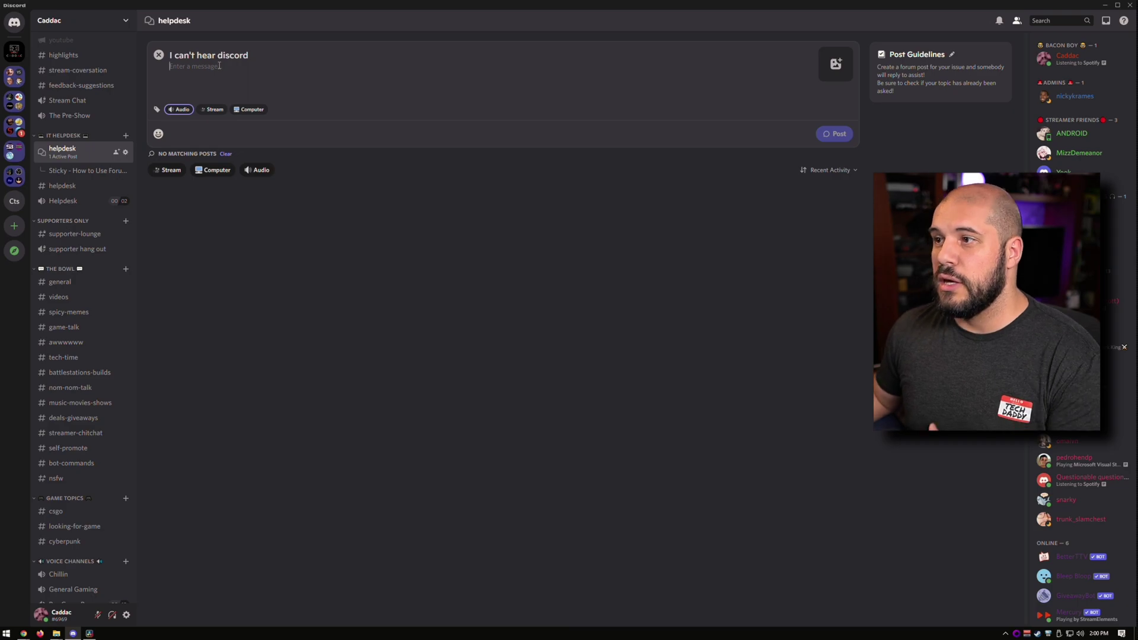
{"action": "type", "text": "jknasjkdnalnsflasf"}
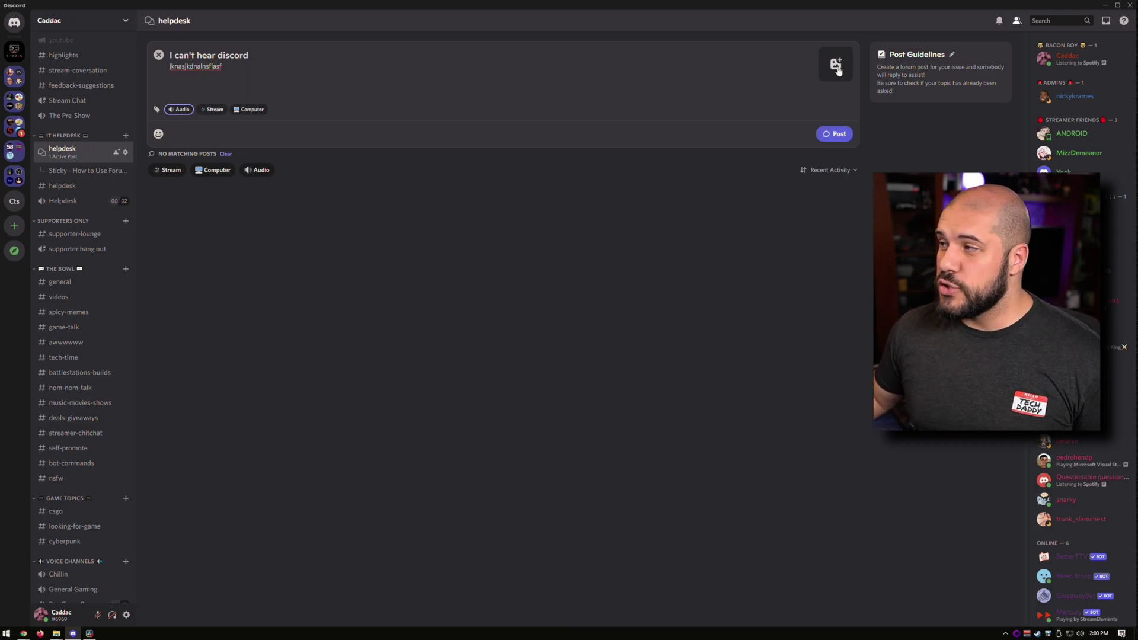
{"action": "left_click", "coordinate": [835, 133]}
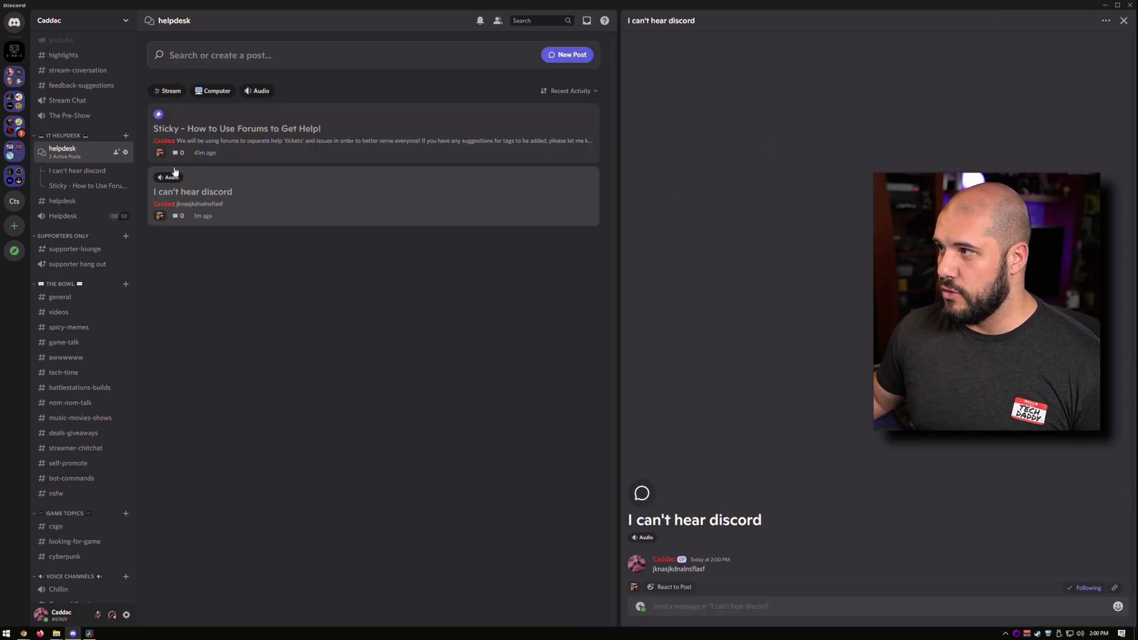
{"action": "left_click", "coordinate": [257, 94]}
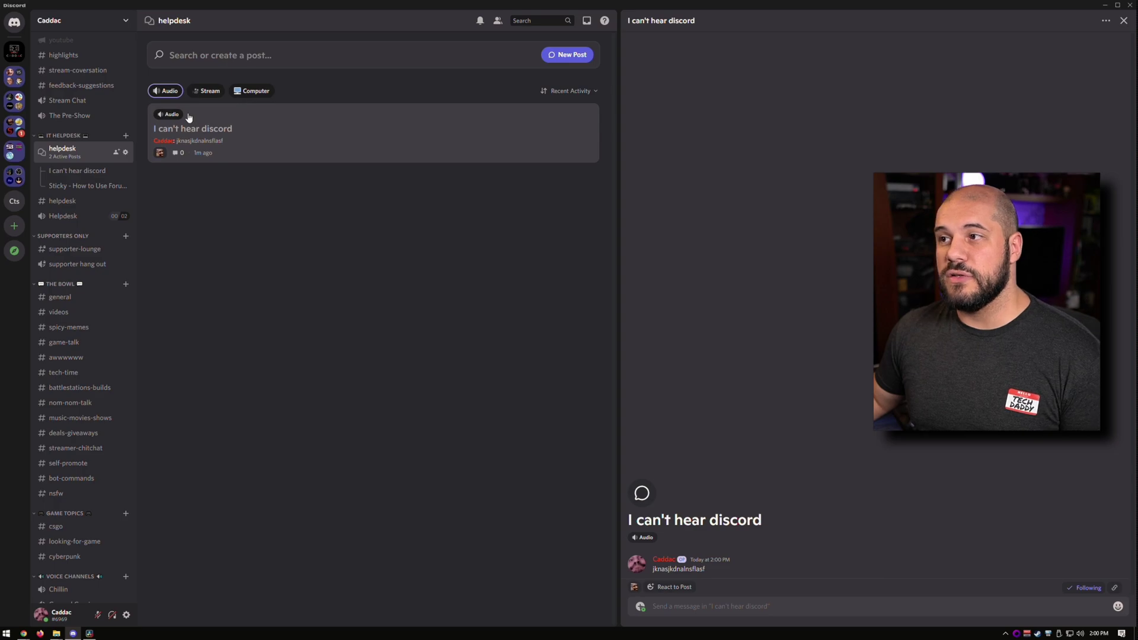